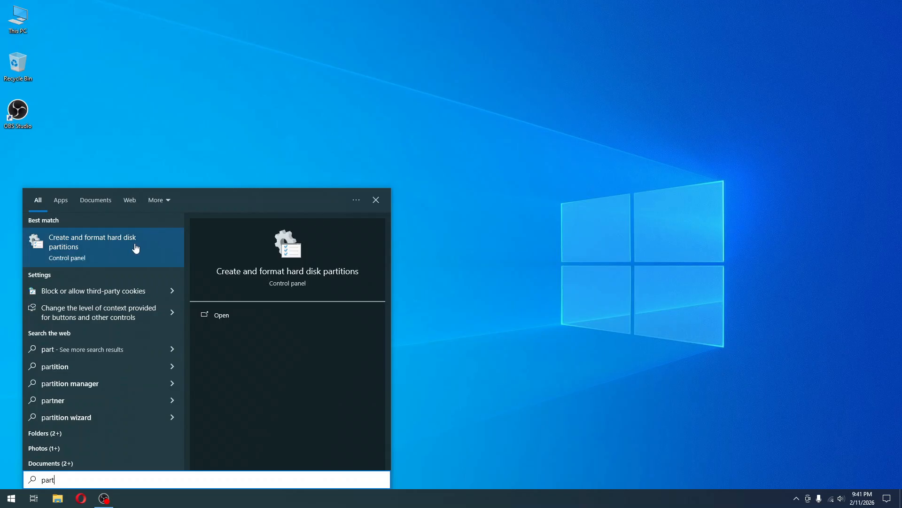
Step: Open the tool for creating and formatting hard disk partitions, then enlarge and reposition its window
click(107, 248)
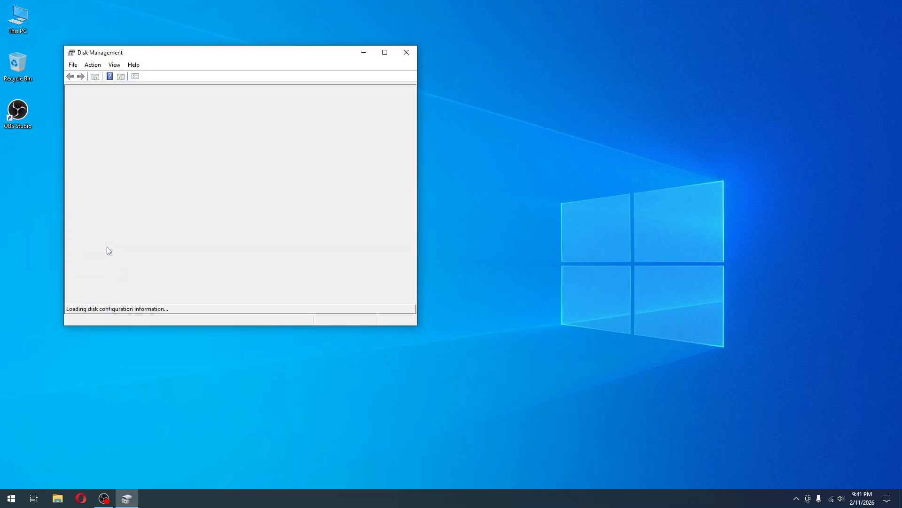
drag(422, 328, 695, 381)
click(512, 242)
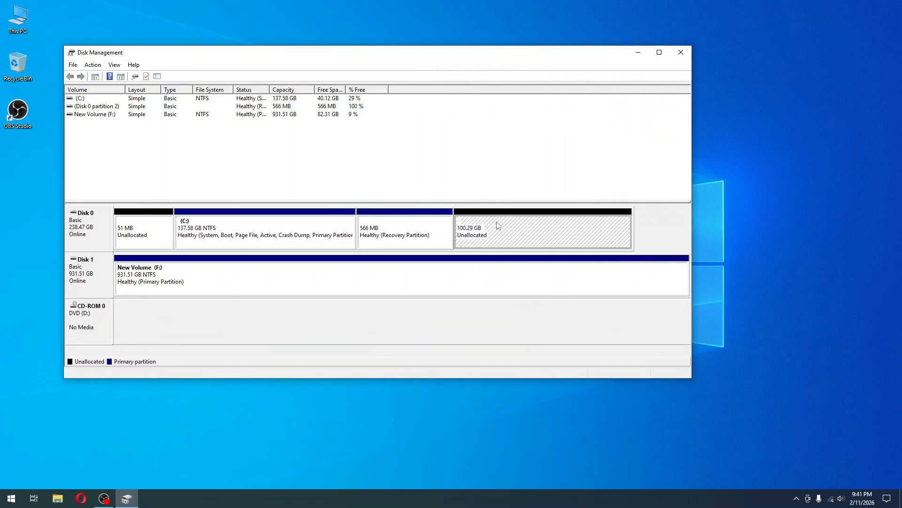
drag(362, 57, 503, 67)
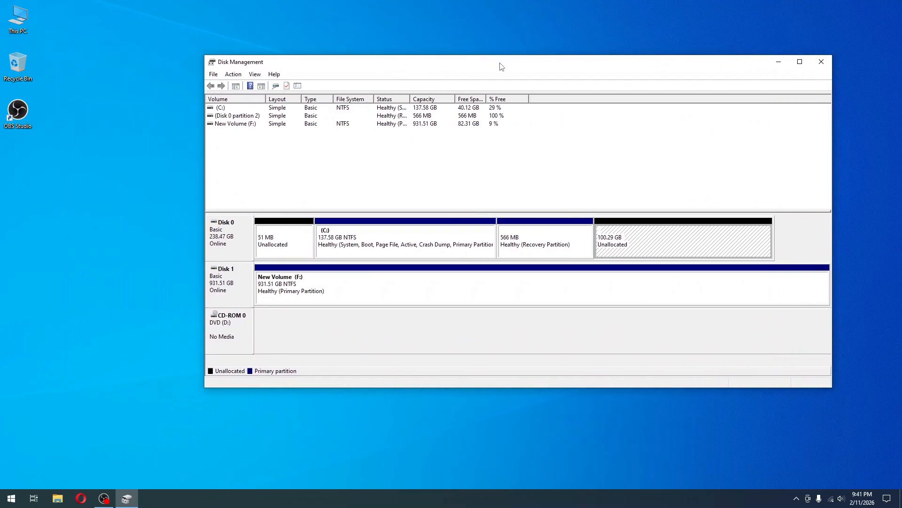
Step: Start a new simple volume in Disk 0's 100.29 GB unallocated space, using the full 102693 MB and drive letter E
right_click(623, 235)
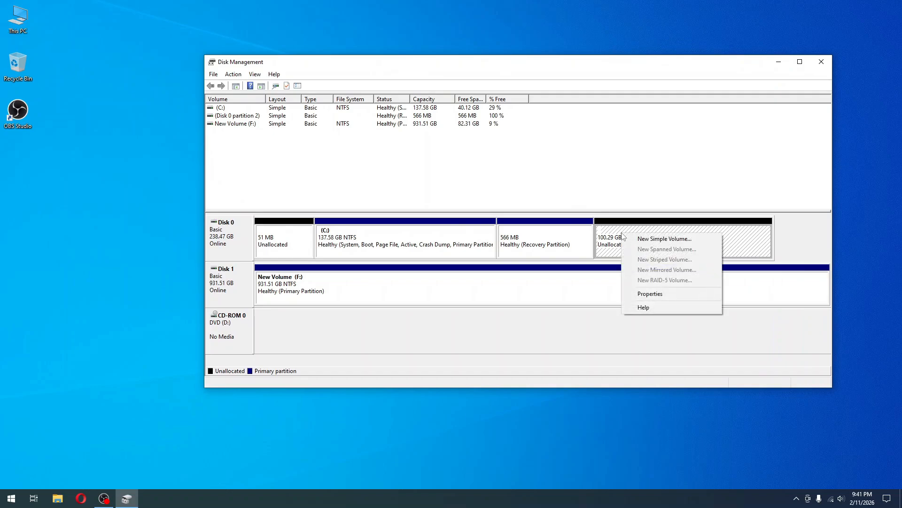
click(669, 241)
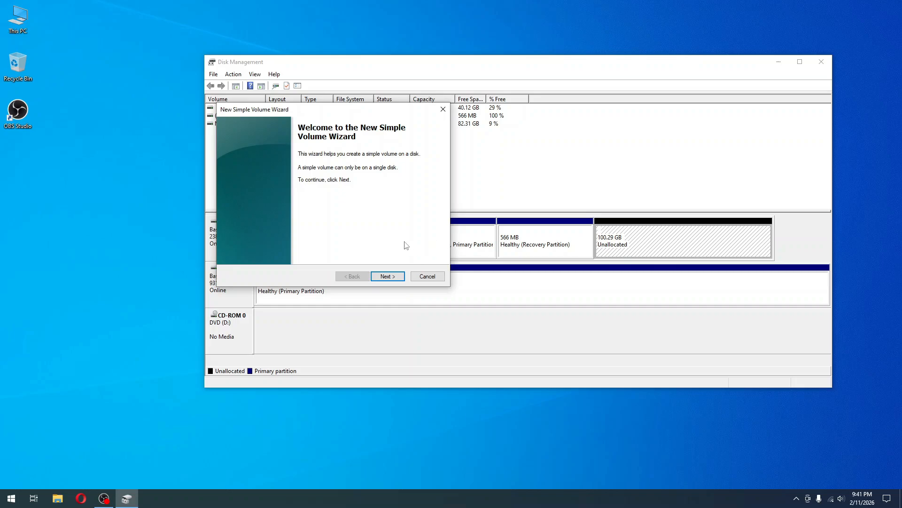
click(387, 276)
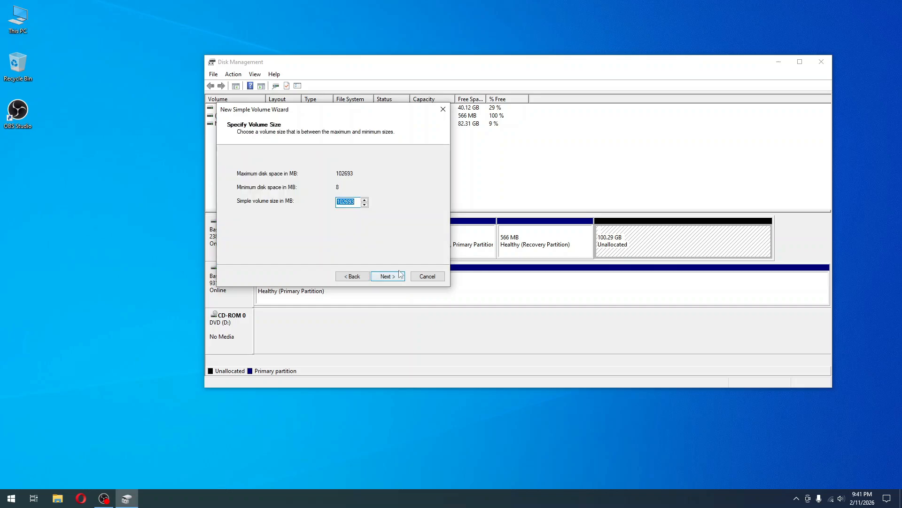
click(356, 203)
click(394, 277)
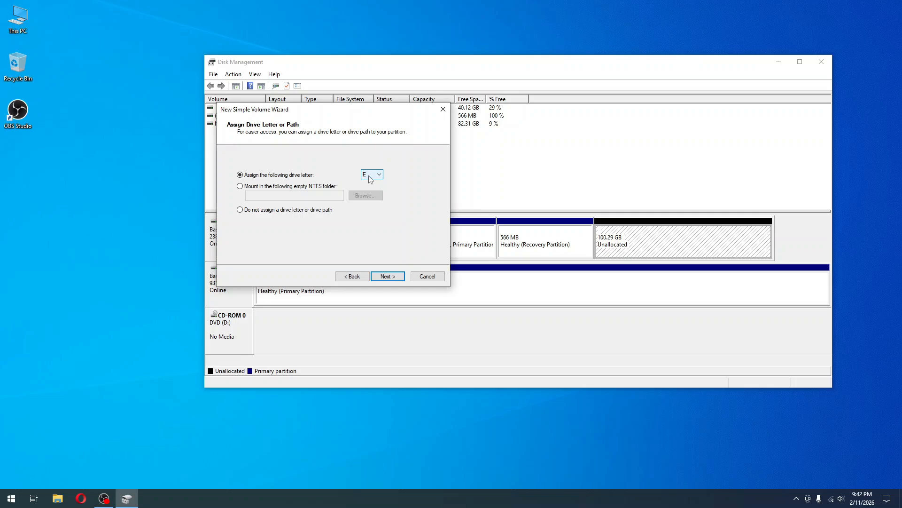
click(371, 175)
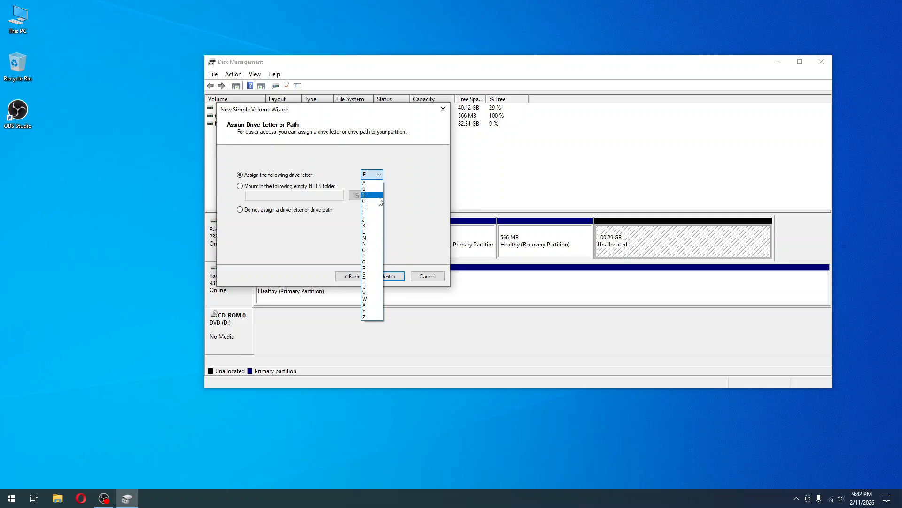
click(403, 197)
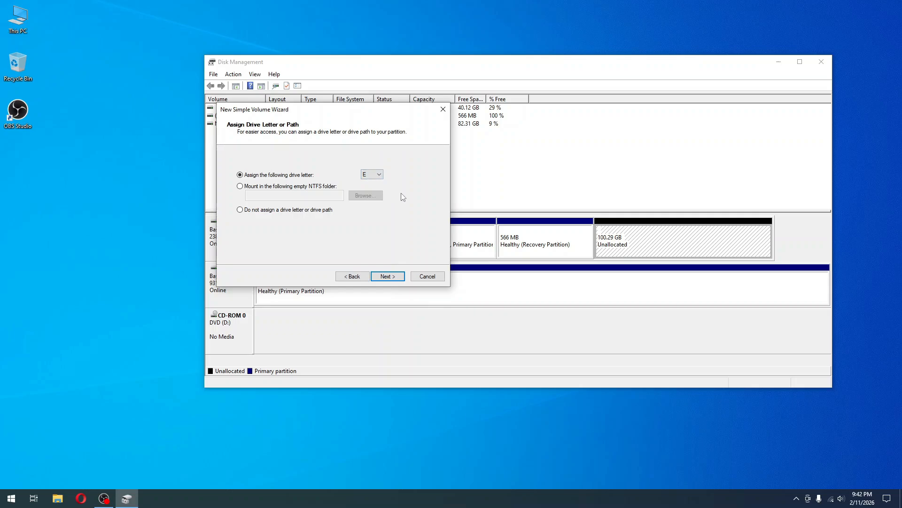
click(399, 276)
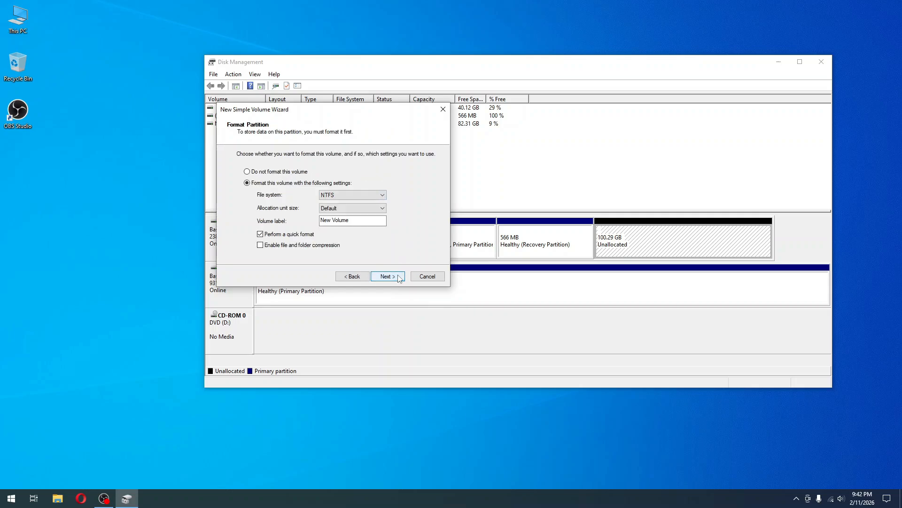
Step: Label the new volume Bleh, keep NTFS with a quick format, and finish creating it
drag(375, 220, 322, 220)
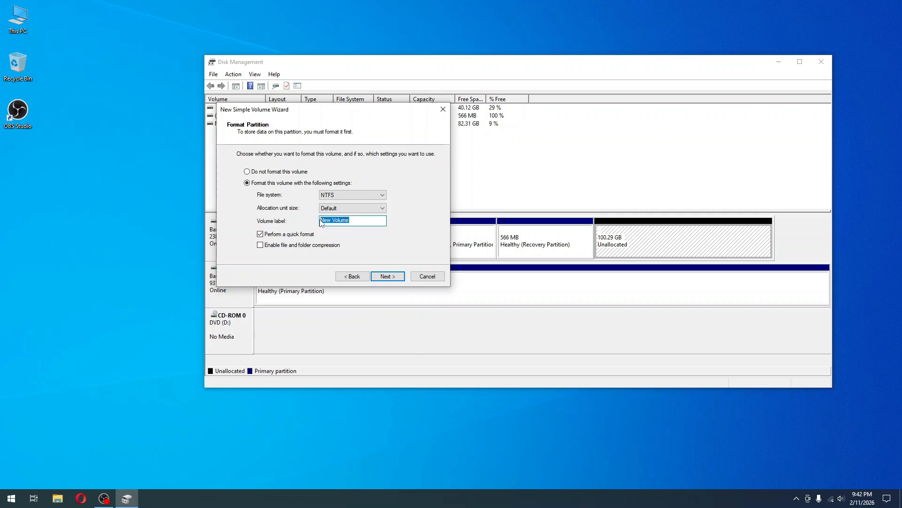
text(Bleh)
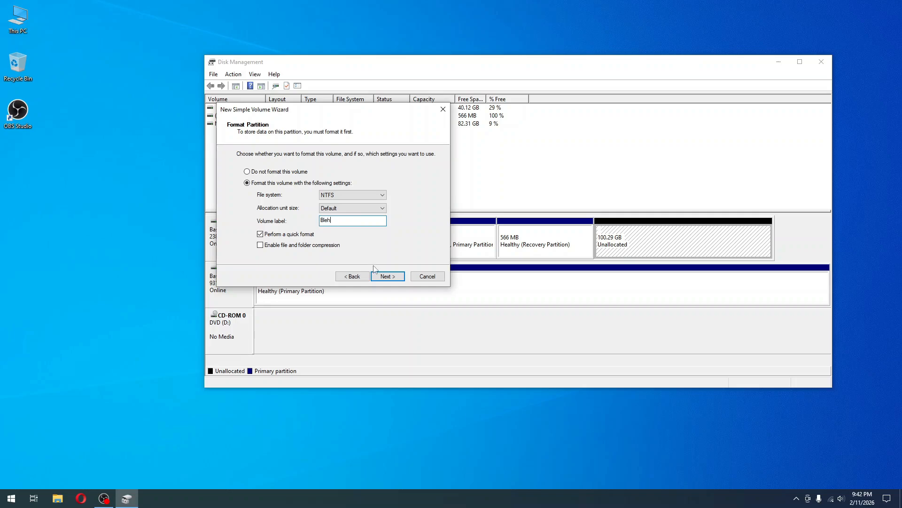
click(381, 276)
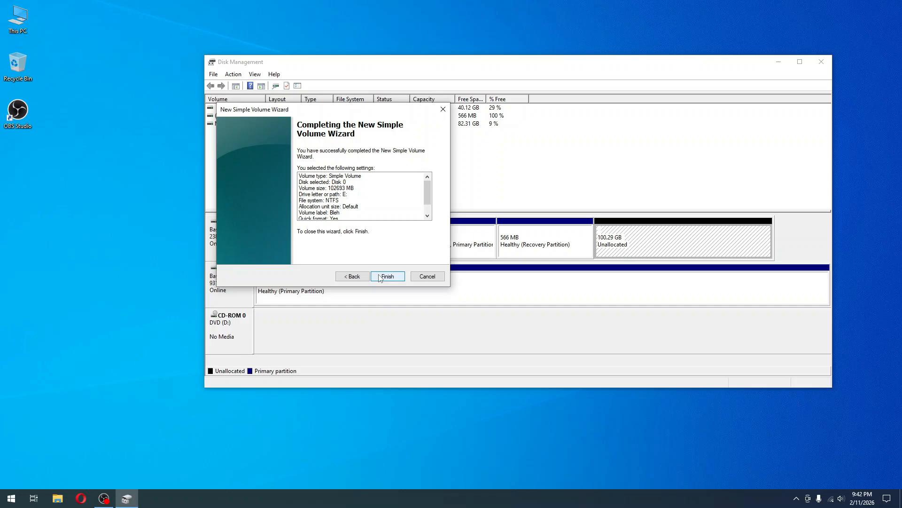
click(386, 277)
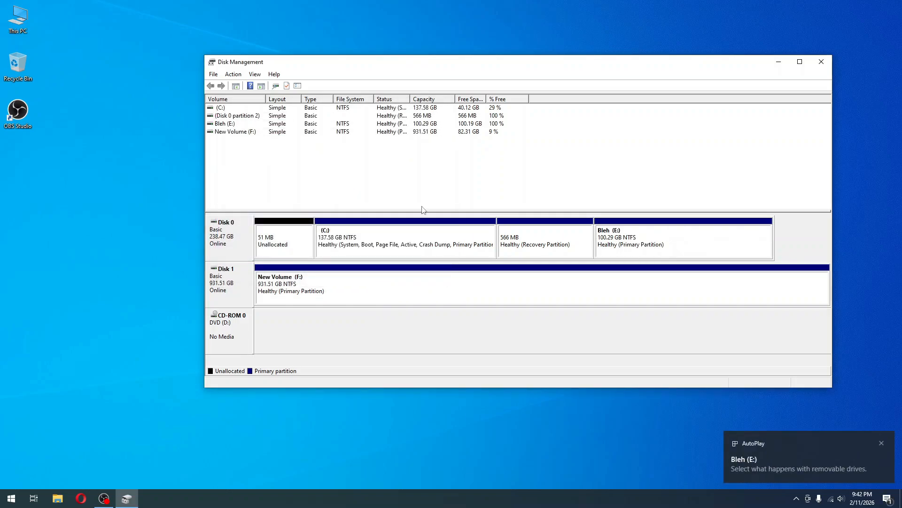
Step: Check the Bleh (E:) drive in This PC and return to Disk Management
double_click(19, 18)
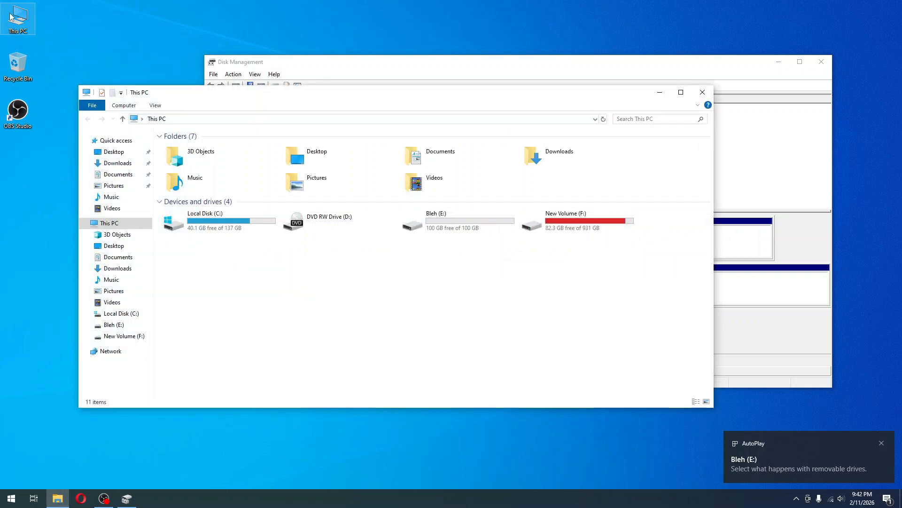
click(432, 226)
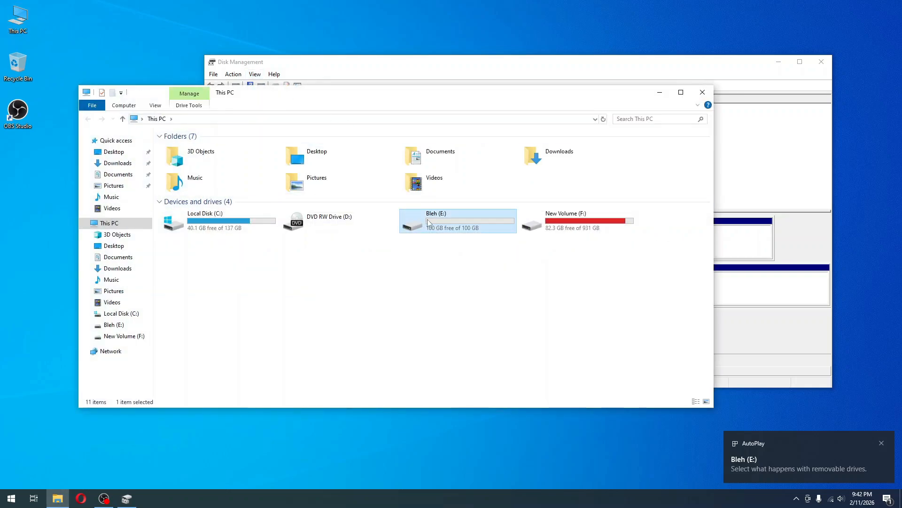
click(801, 223)
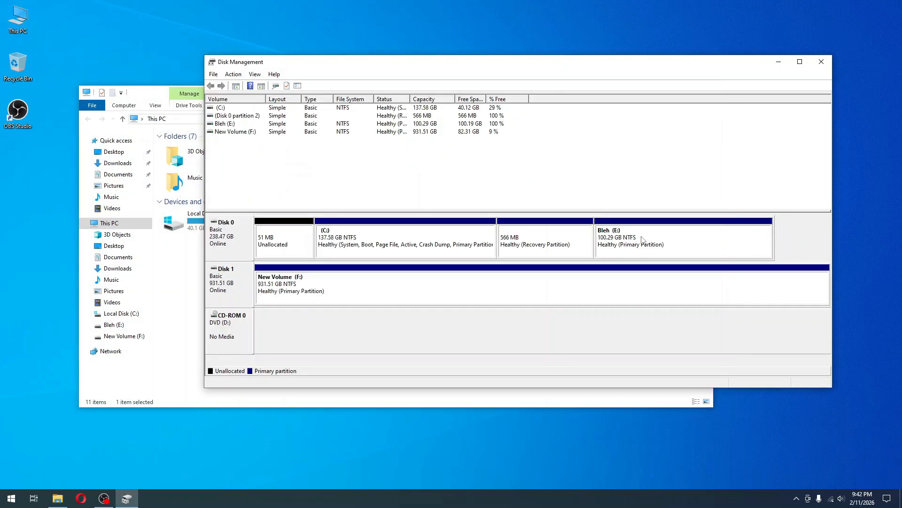
click(179, 256)
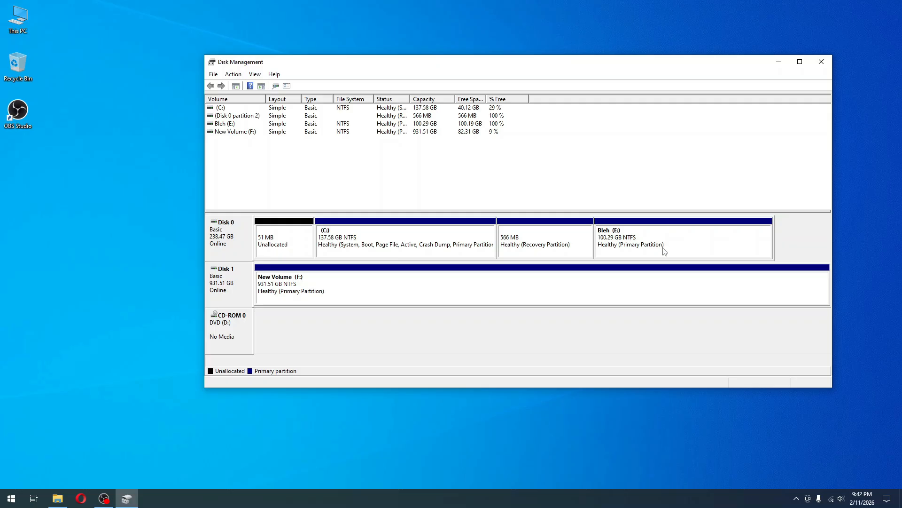
Step: Open the shrink settings for the Bleh (E:) volume and its amount of space for editing
click(664, 249)
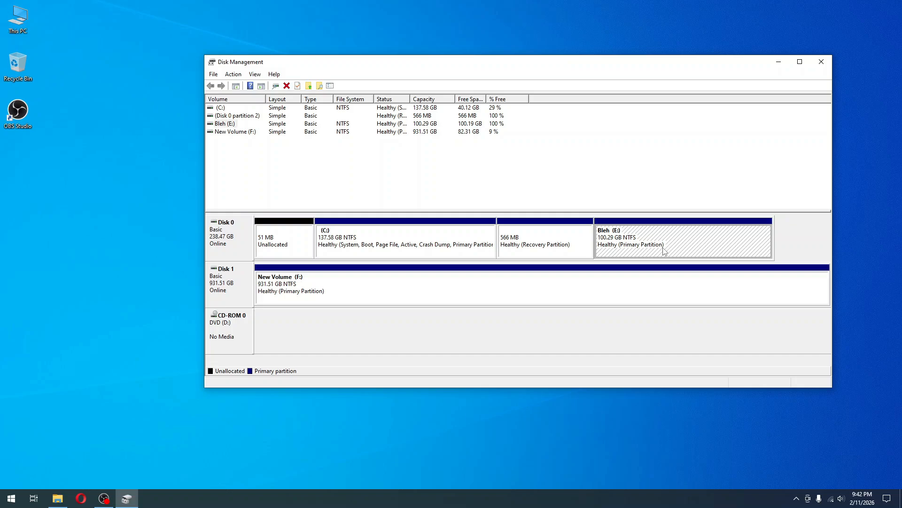
right_click(664, 250)
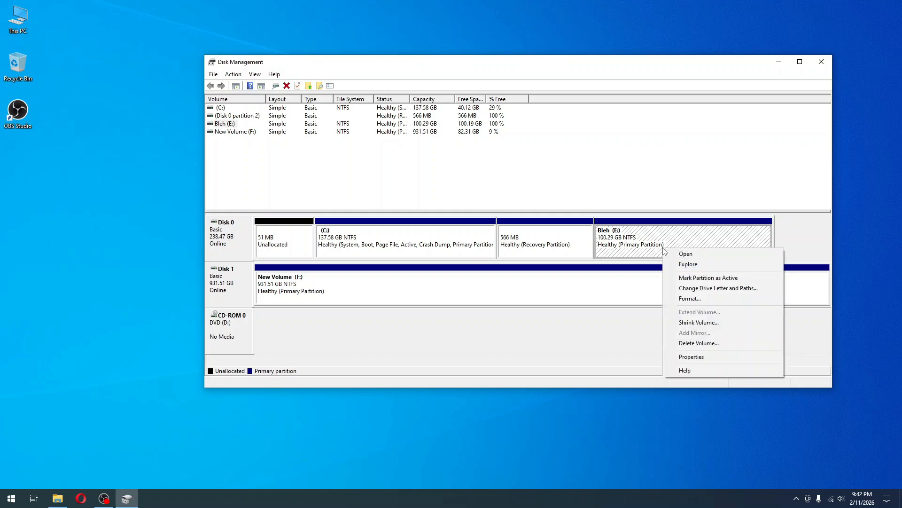
click(703, 323)
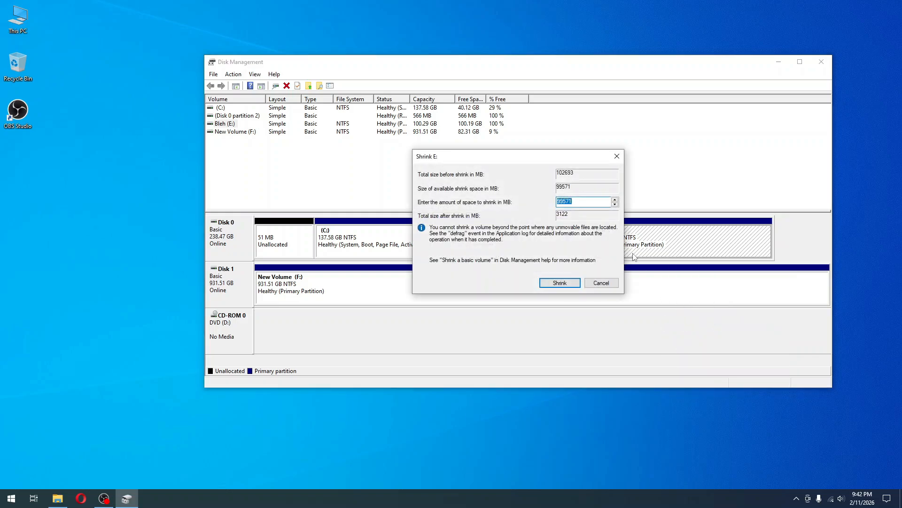
drag(587, 200, 543, 201)
click(582, 202)
Step: Open Calculator and multiply 40 by 1024 to convert 40 GB to megabytes
key(super)
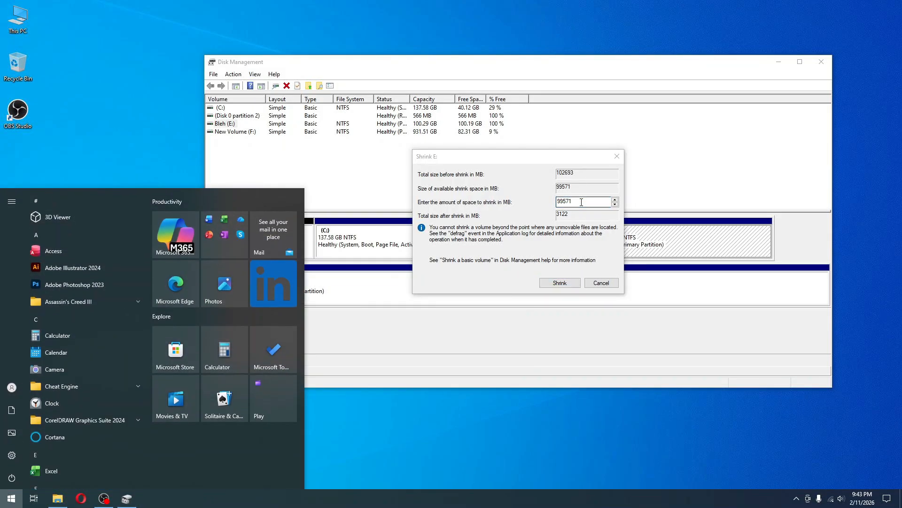
click(210, 354)
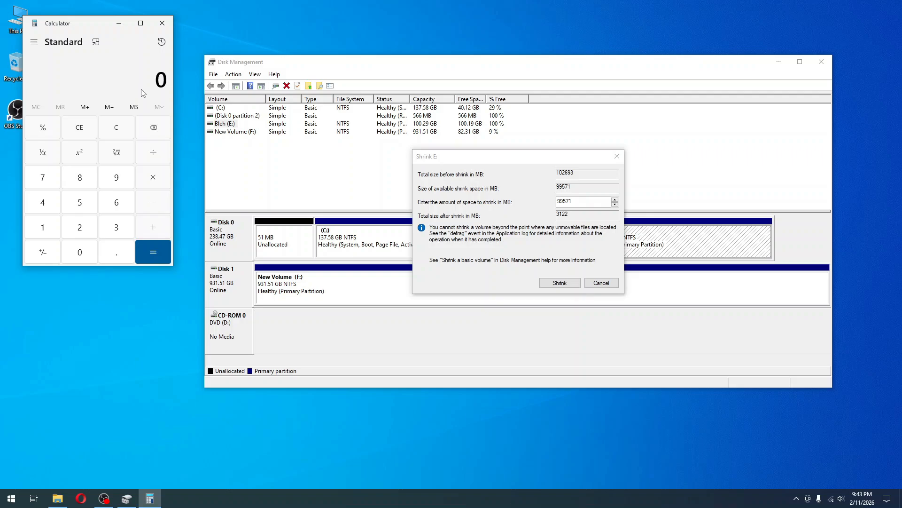
text(40)
key(asterisk)
text(1024)
click(141, 246)
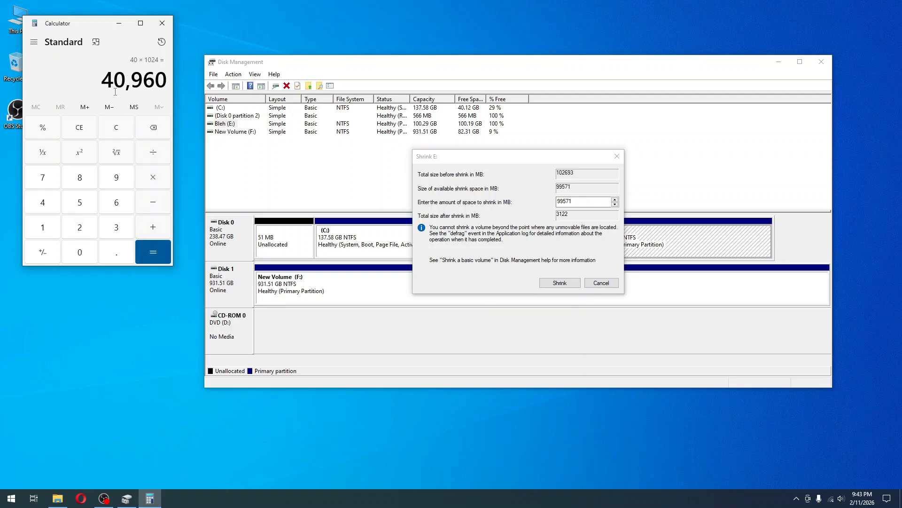
Step: Shrink the Bleh (E:) volume by 40960 MB
click(593, 207)
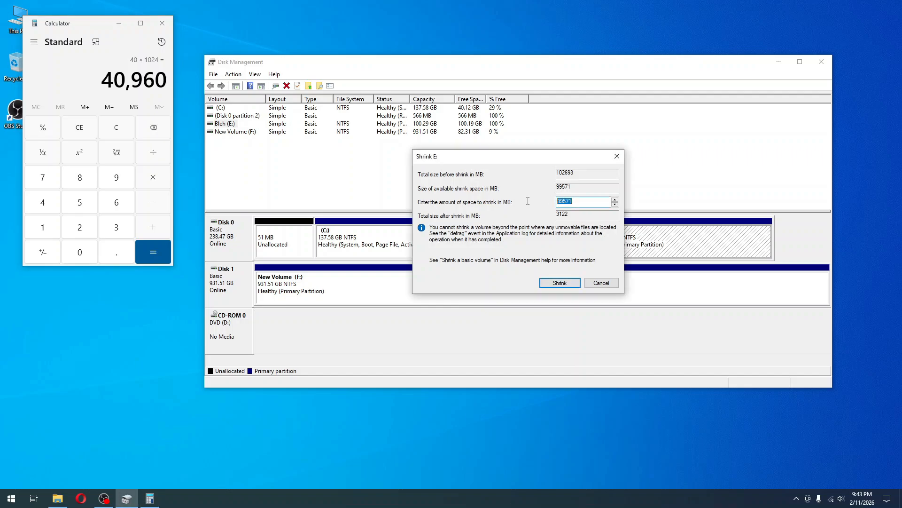
text(40960)
click(564, 282)
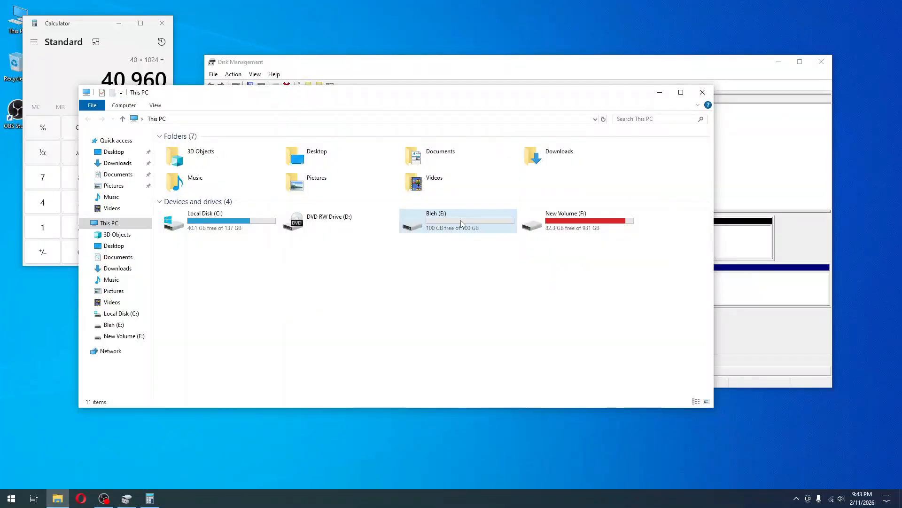
Step: Refresh This PC to check the size of the Bleh (E:) drive, then minimize the window
right_click(475, 264)
click(504, 303)
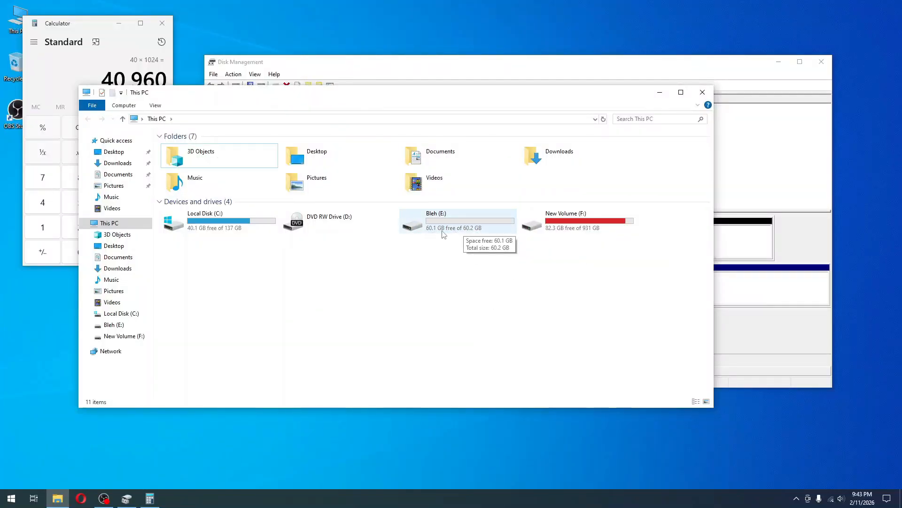
click(660, 92)
Step: Start a new simple volume in Disk 0's 40 GB unallocated space, using 40960 MB and drive letter Q
click(697, 234)
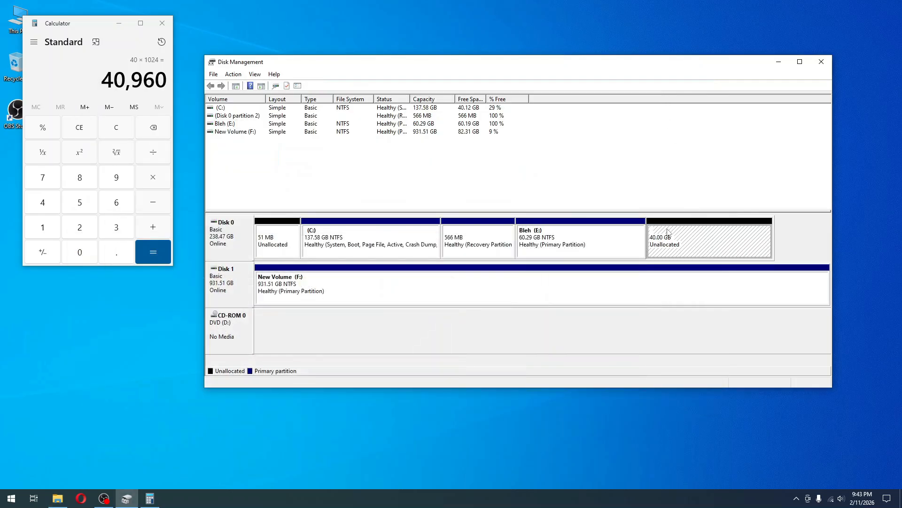
right_click(668, 231)
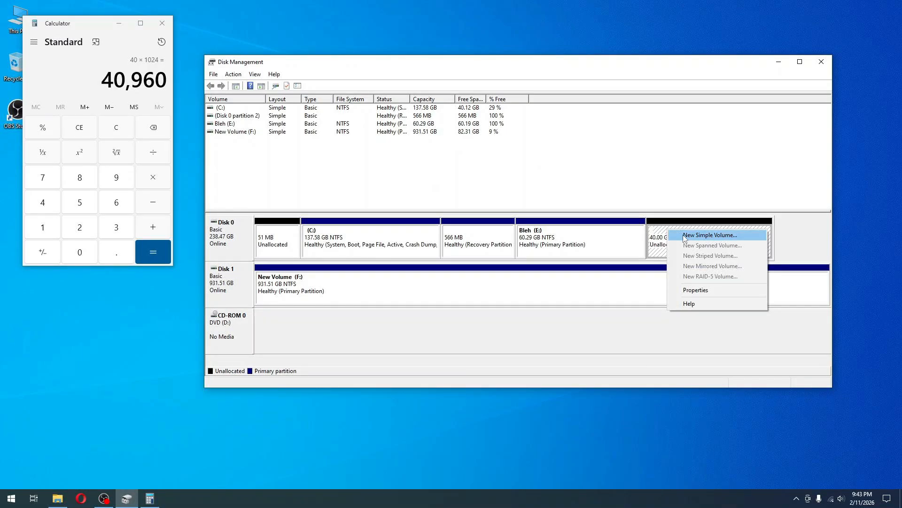
click(684, 235)
click(385, 277)
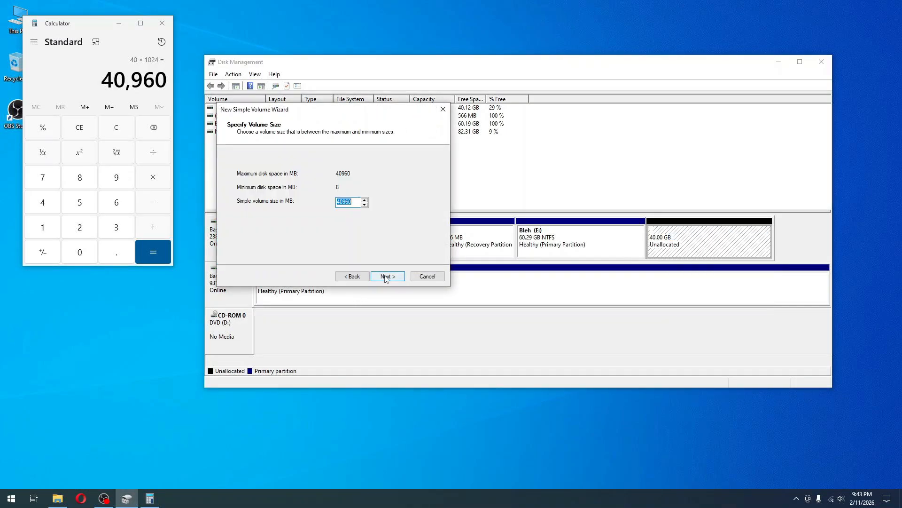
click(386, 278)
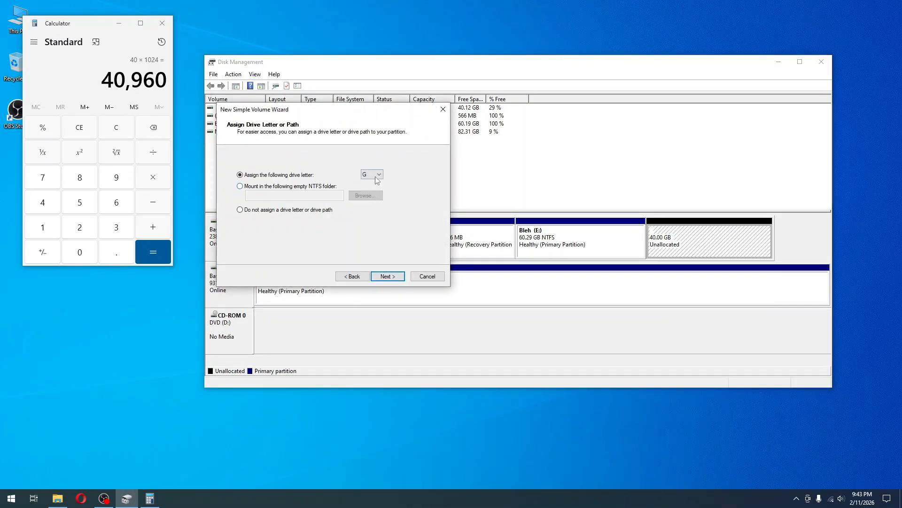
click(377, 175)
click(371, 259)
click(388, 277)
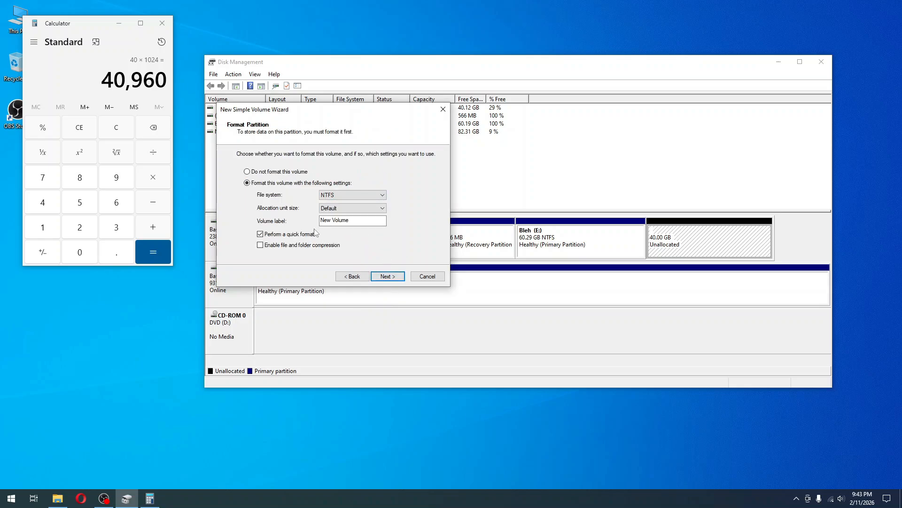
Step: Finish creating the Q: volume with NTFS, the label New Volume and a quick format, and select it
click(398, 276)
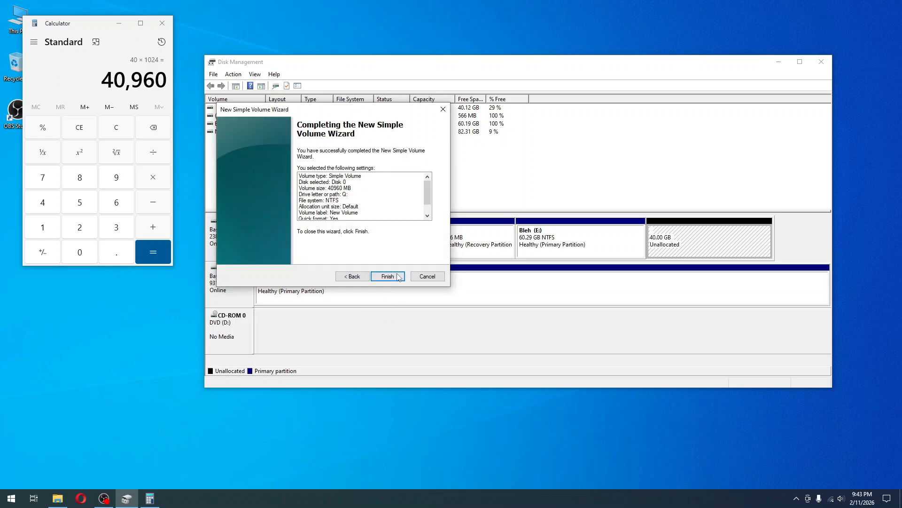
click(399, 276)
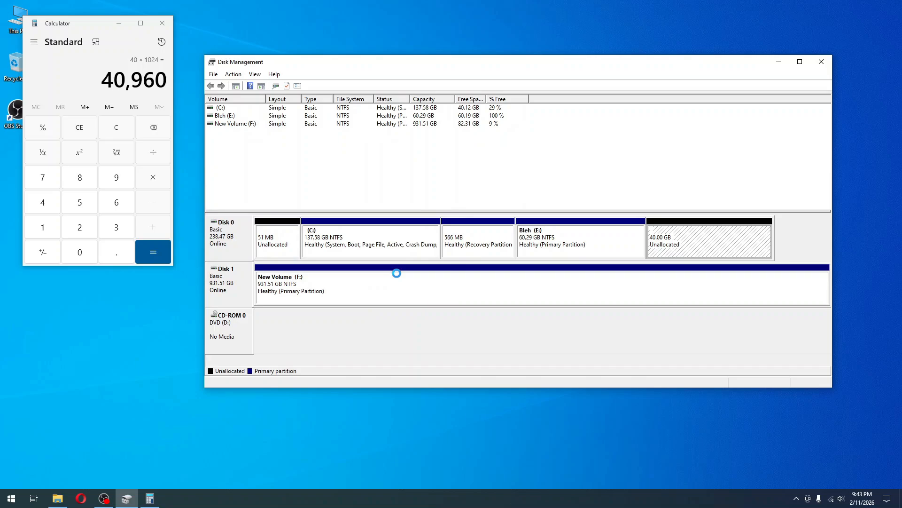
click(673, 248)
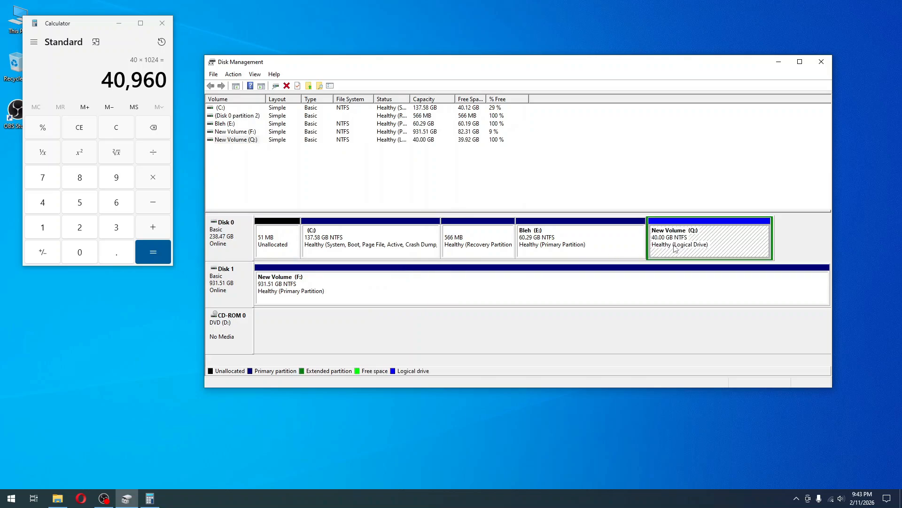
Step: Refresh This PC to check the drives, including Bleh (E:) and New Volume (Q:), then minimize the window
click(600, 253)
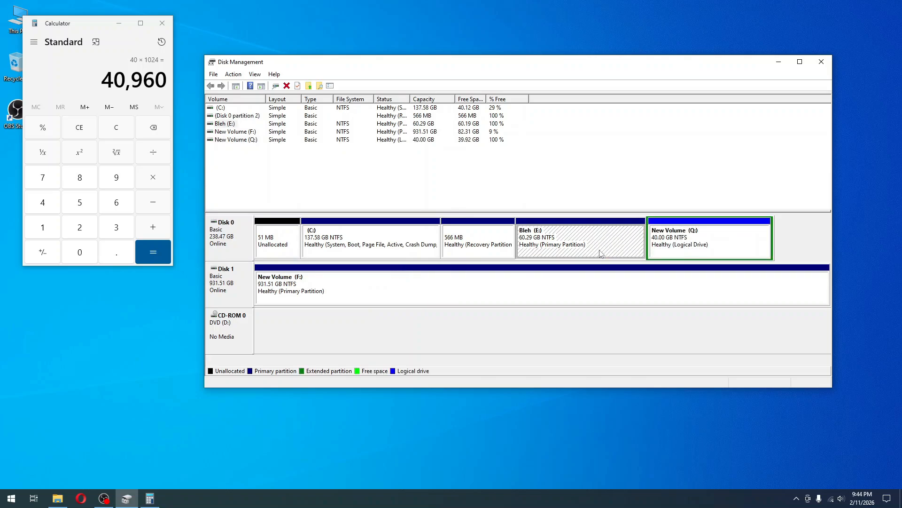
key(alt+Tab)
click(477, 263)
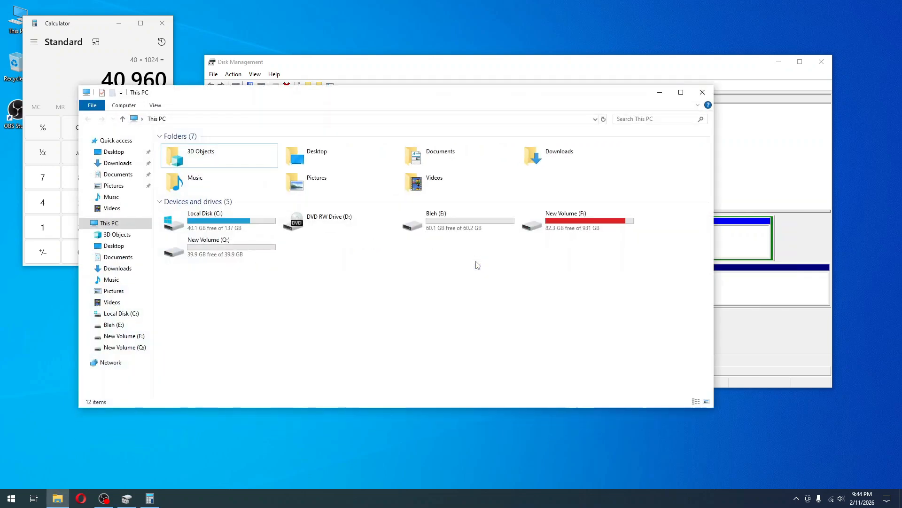
right_click(477, 264)
click(465, 288)
drag(227, 268, 620, 203)
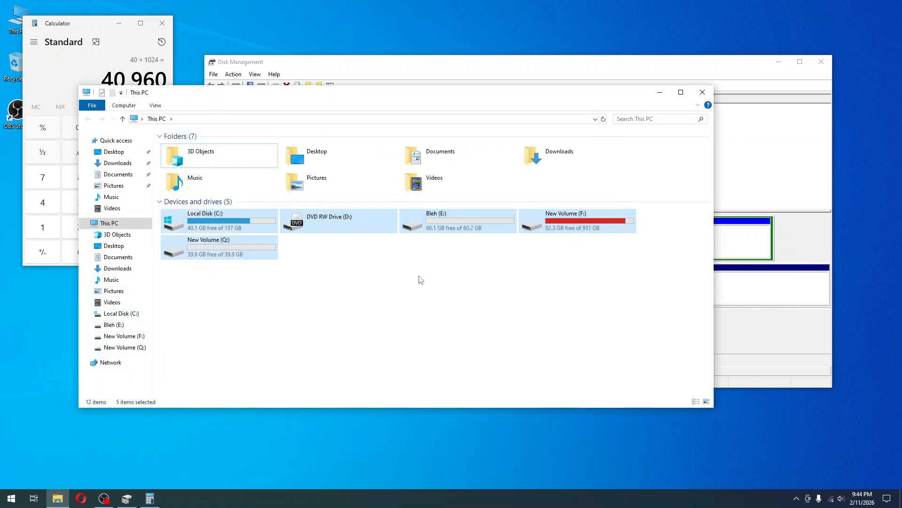
click(420, 279)
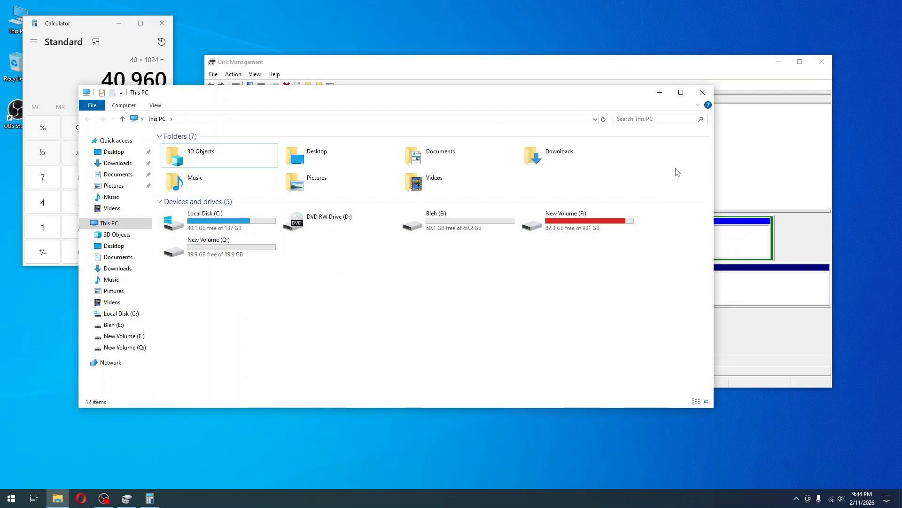
click(660, 92)
Step: Delete the New Volume (Q:) on Disk 0 along with the extended partition that contained it
right_click(687, 249)
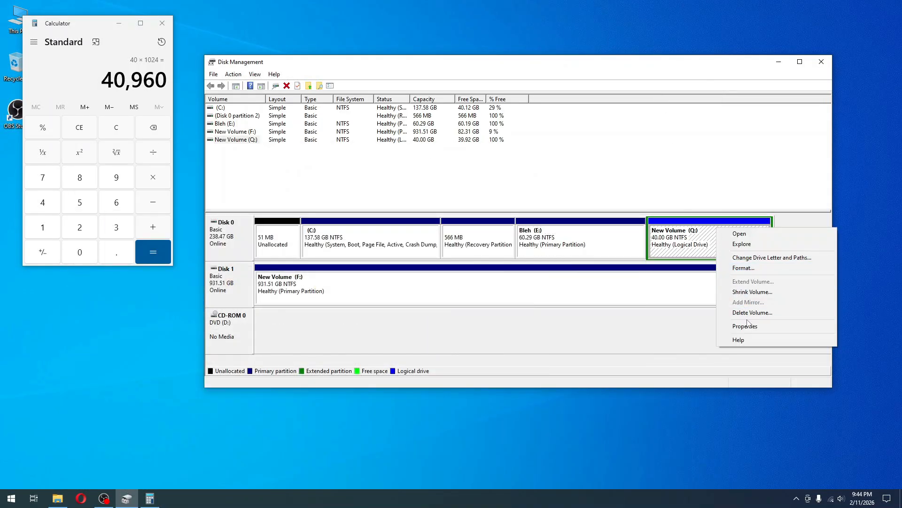
click(749, 313)
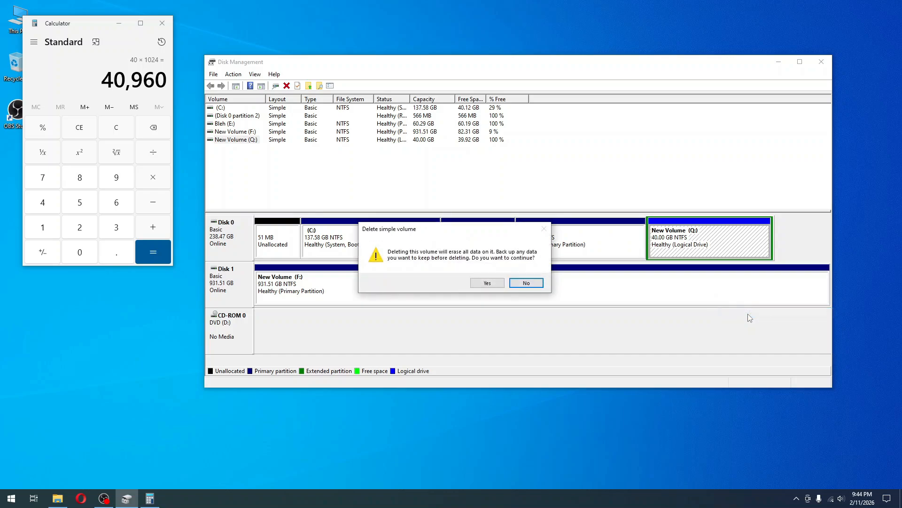
click(488, 283)
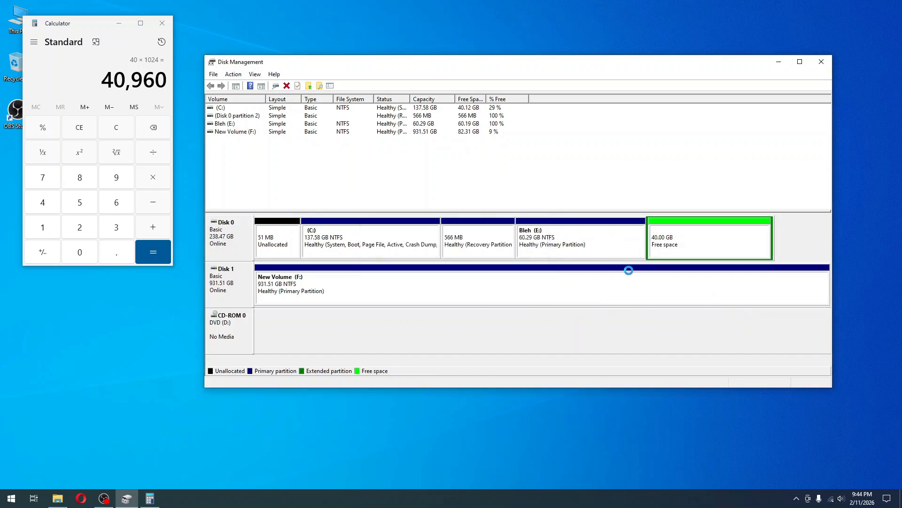
right_click(699, 243)
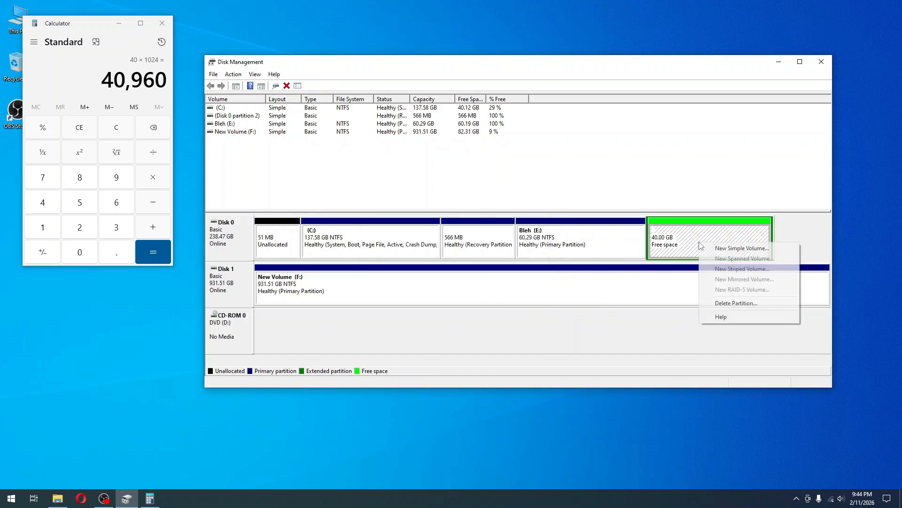
click(726, 304)
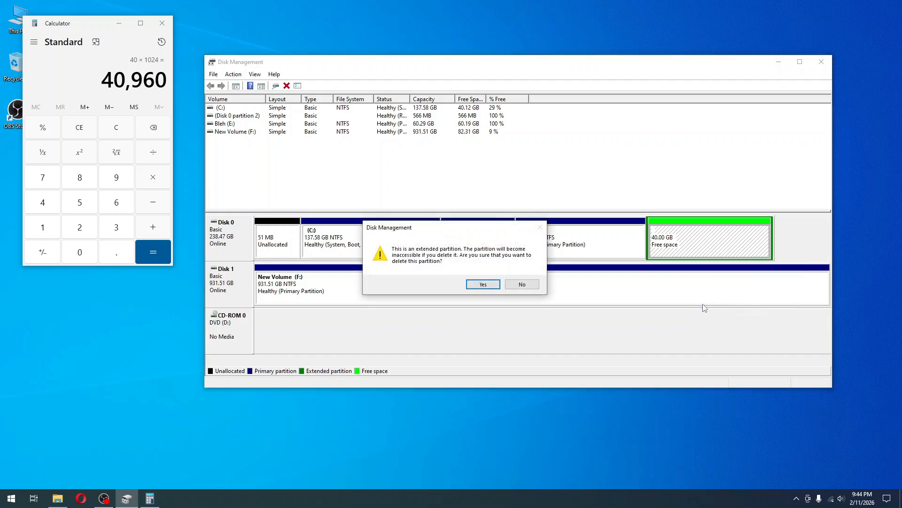
click(493, 283)
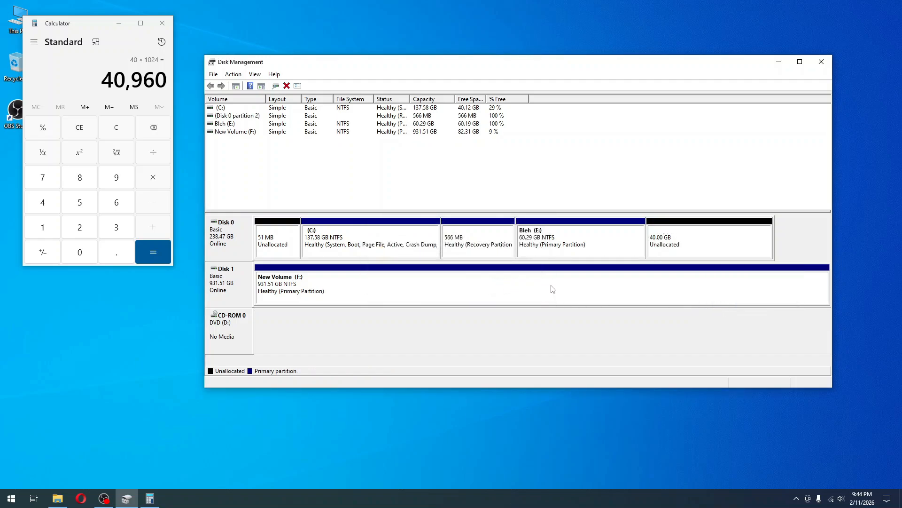
Step: Check the availability of Extend Volume for the Bleh (E:) and C: partitions on Disk 0
right_click(613, 234)
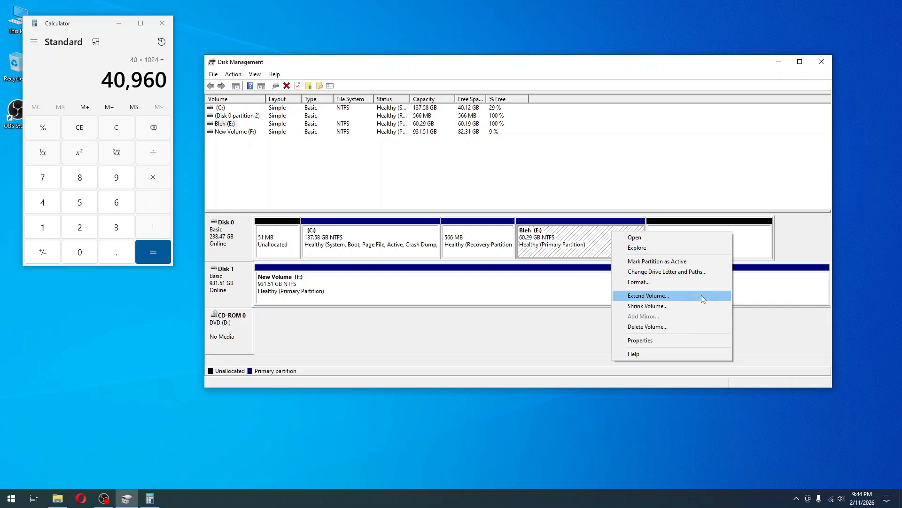
click(758, 256)
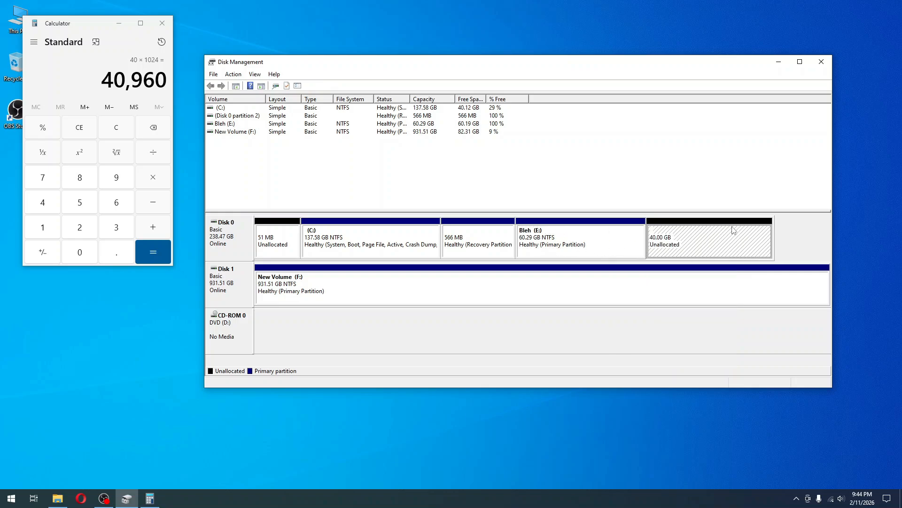
click(575, 226)
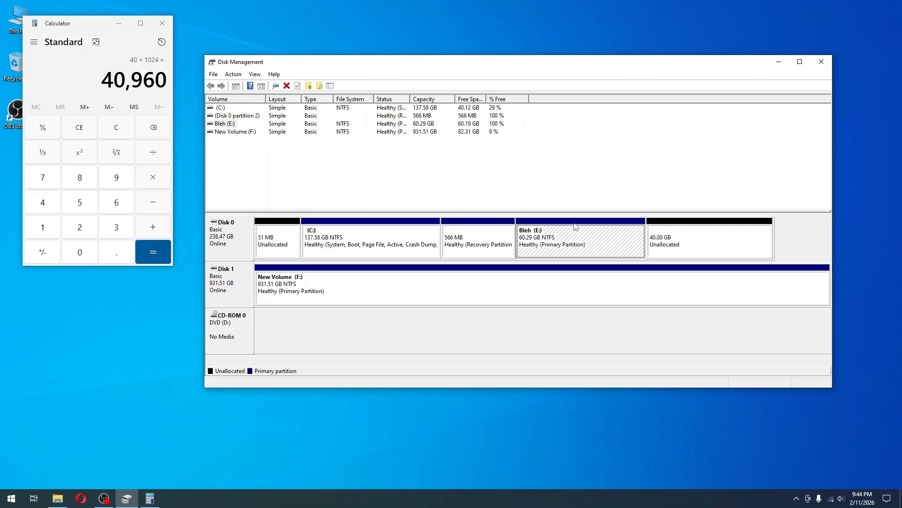
click(405, 238)
right_click(392, 230)
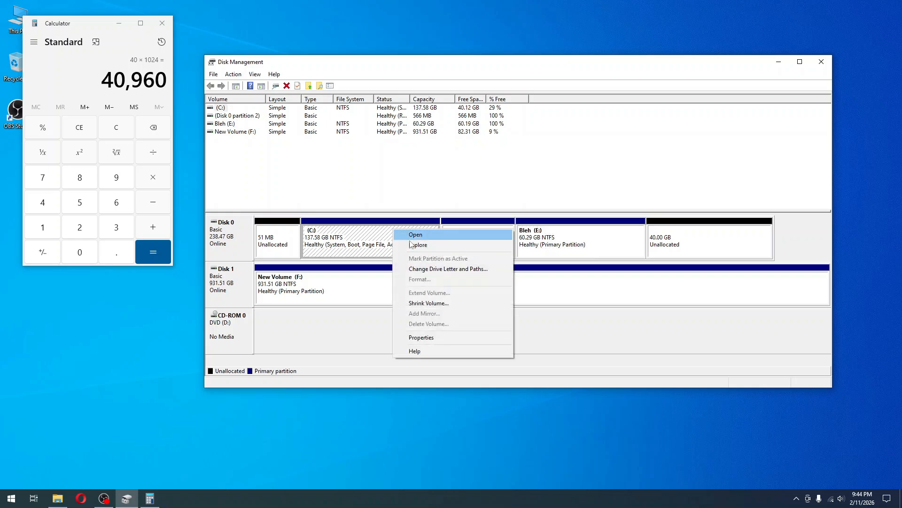
click(385, 230)
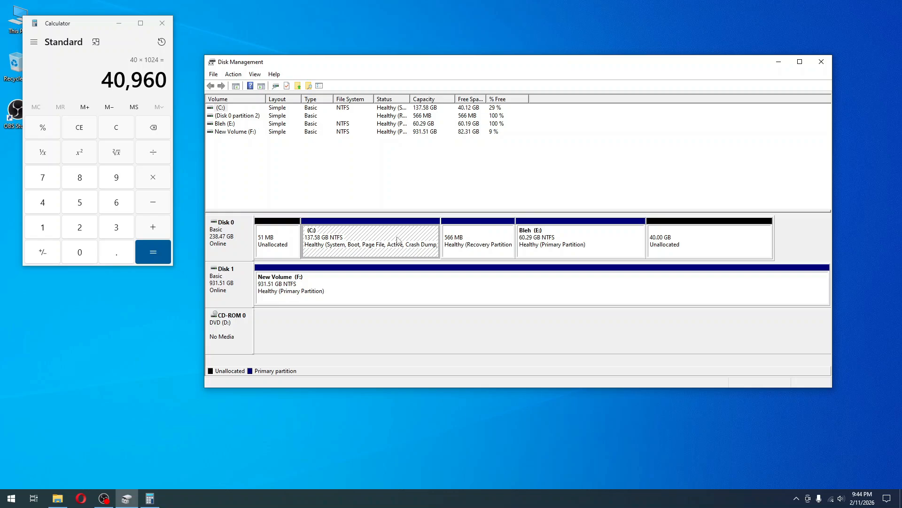
Step: Extend the Bleh (E:) volume by 40960 MB using the adjacent unallocated space on Disk 0
click(603, 237)
right_click(603, 237)
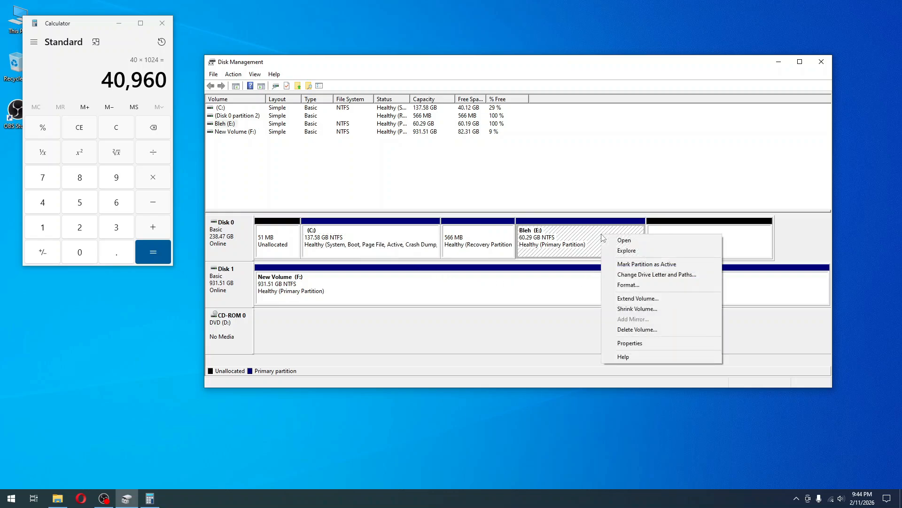
click(632, 299)
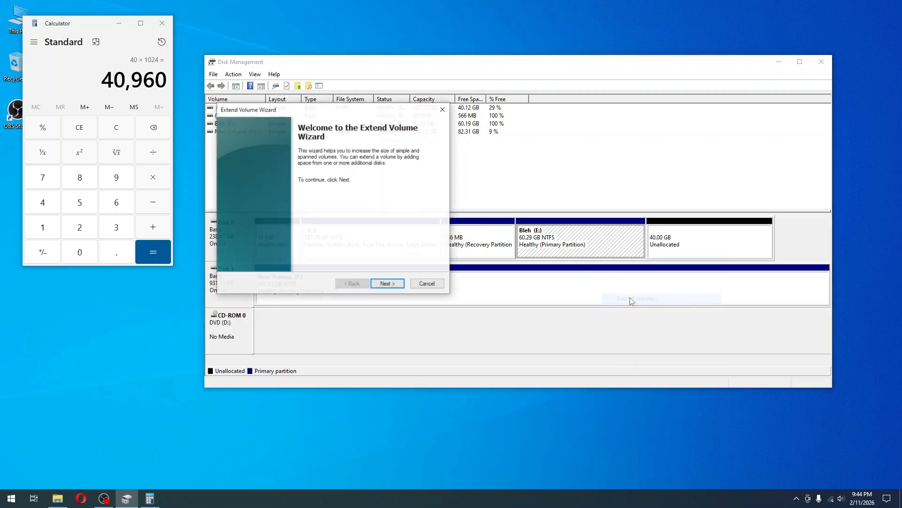
click(399, 285)
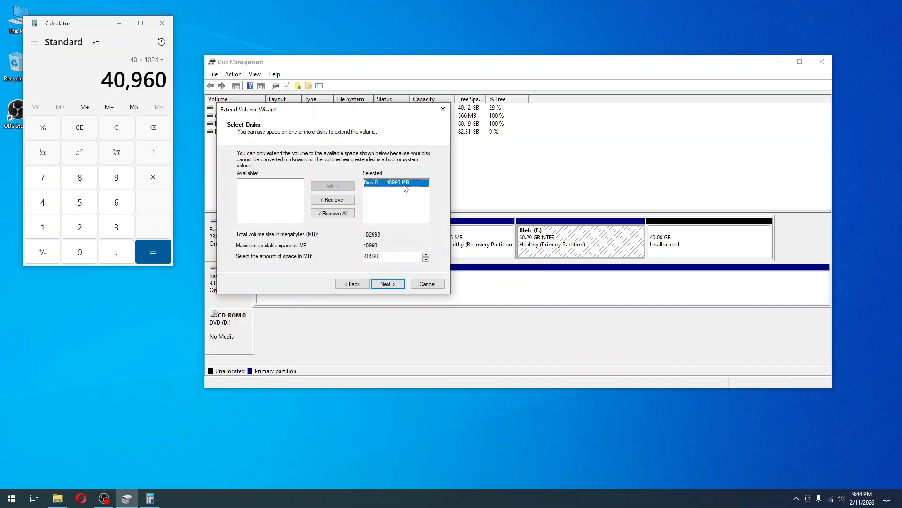
click(400, 286)
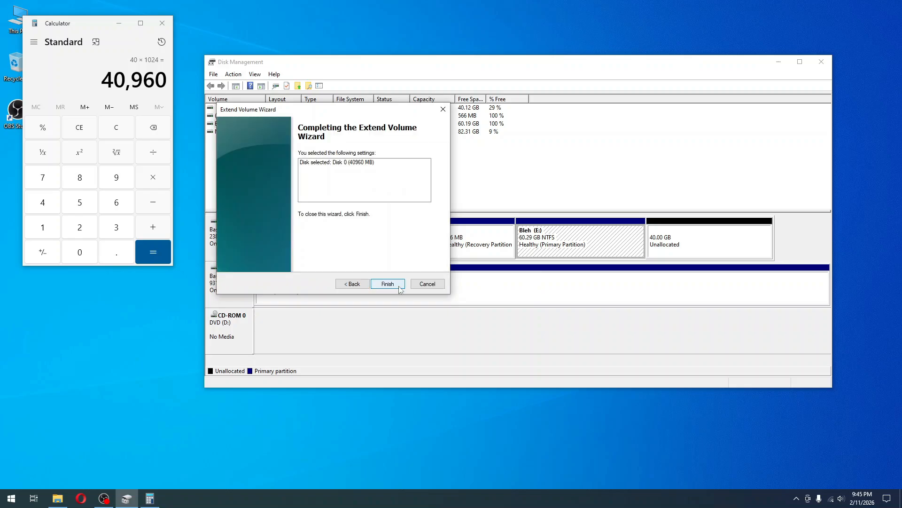
click(388, 283)
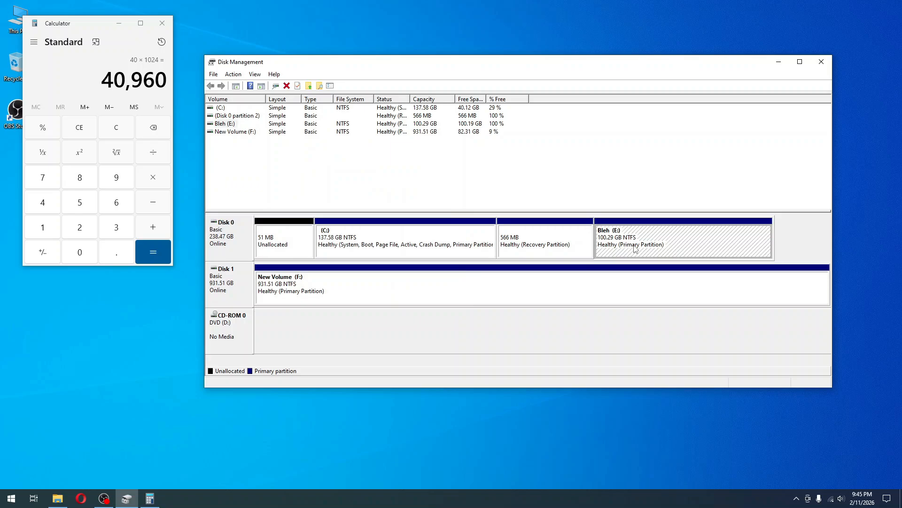
Step: Refresh This PC to check the extended Bleh (E:) drive's size, then minimize the window
click(57, 498)
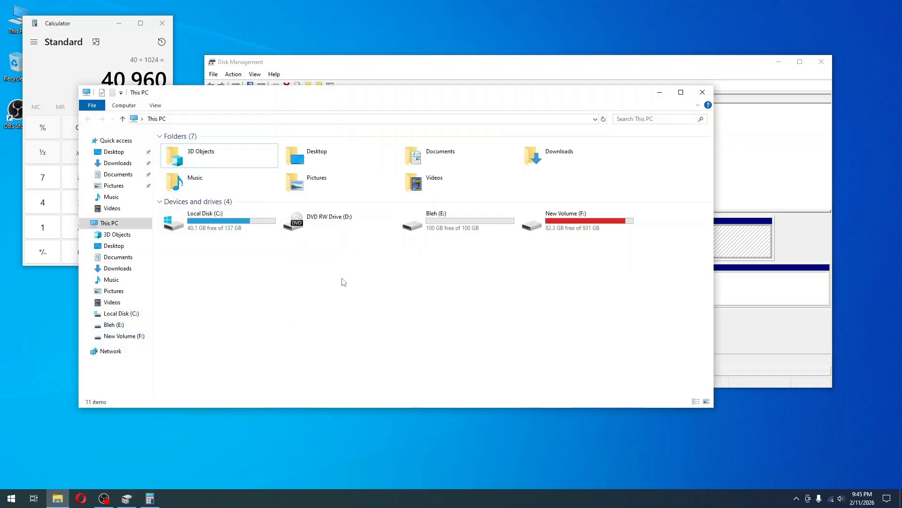
right_click(344, 281)
click(434, 260)
click(454, 229)
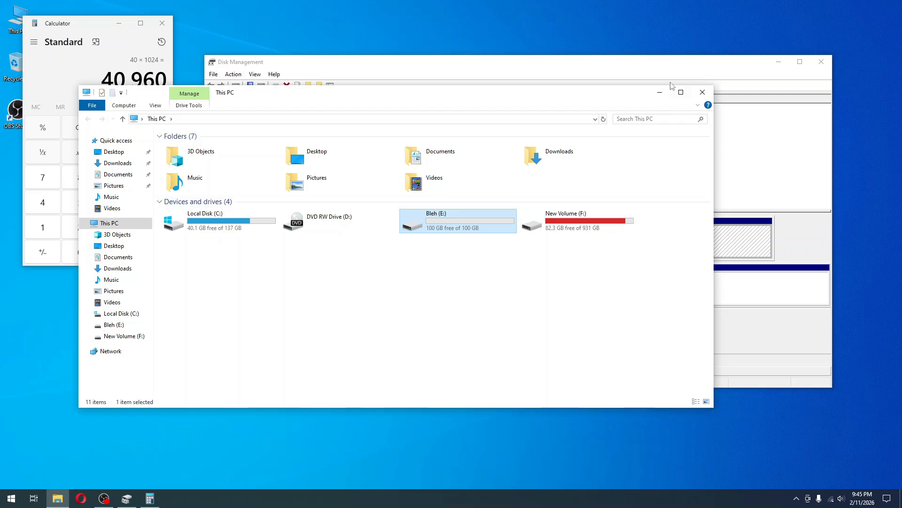
click(659, 92)
Step: Minimize Disk Management and Calculator, and refresh the desktop
click(779, 62)
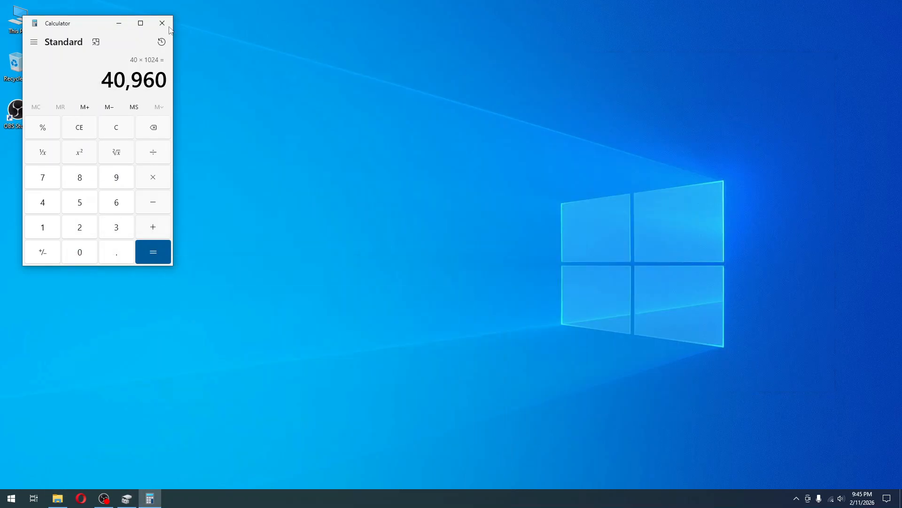
click(120, 24)
right_click(318, 57)
click(358, 84)
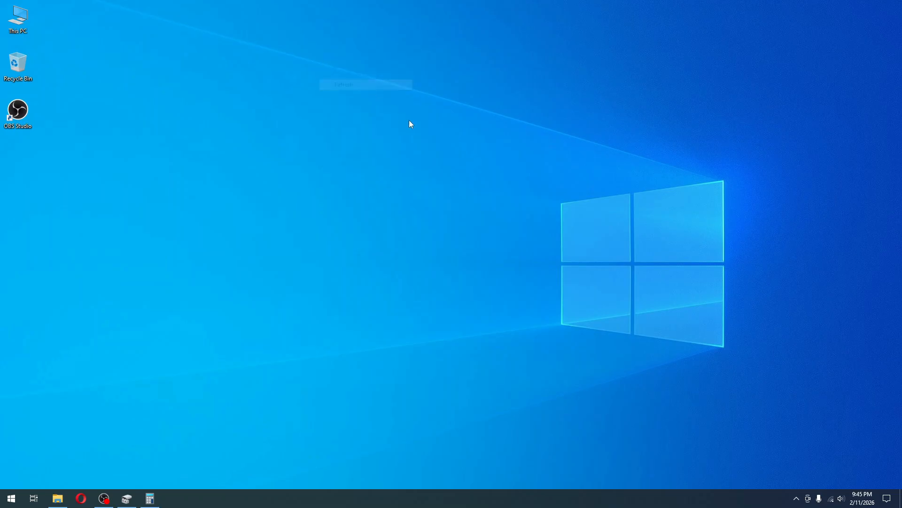